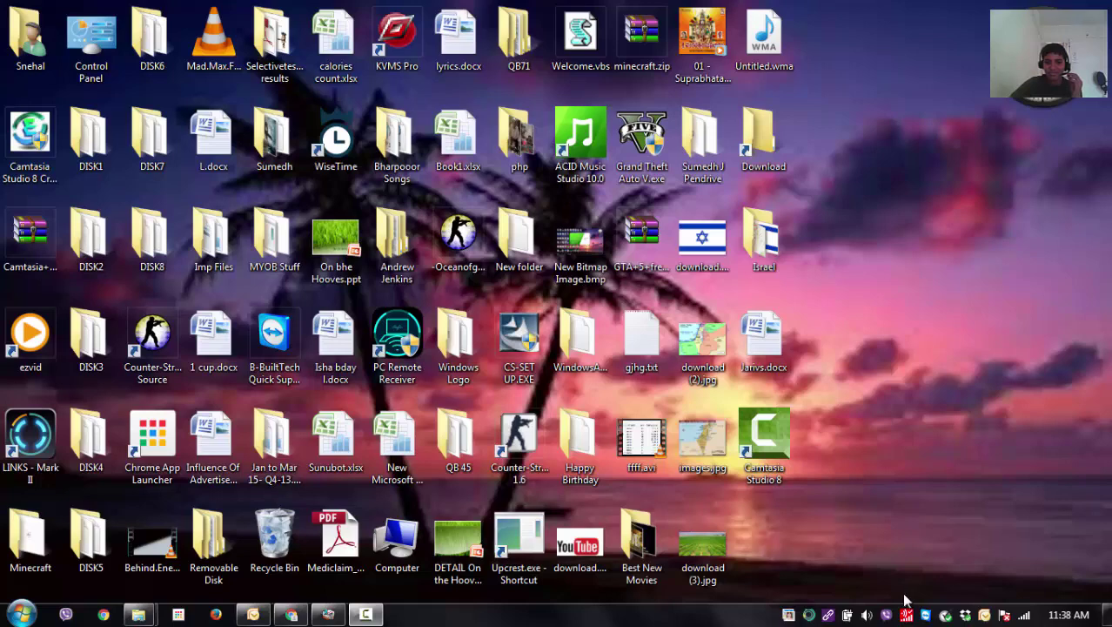
Bring up the Jarvis voice assistant and accept relaunching the unresponsive Google Chrome
{"action": "left_click", "coordinate": [810, 615]}
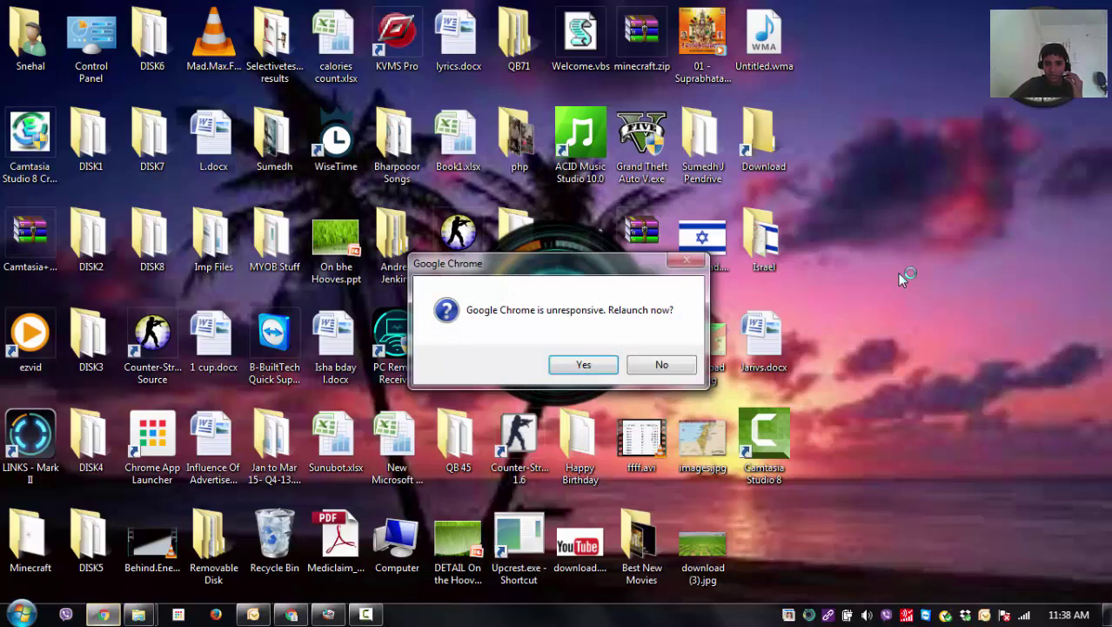
{"action": "left_click", "coordinate": [599, 368]}
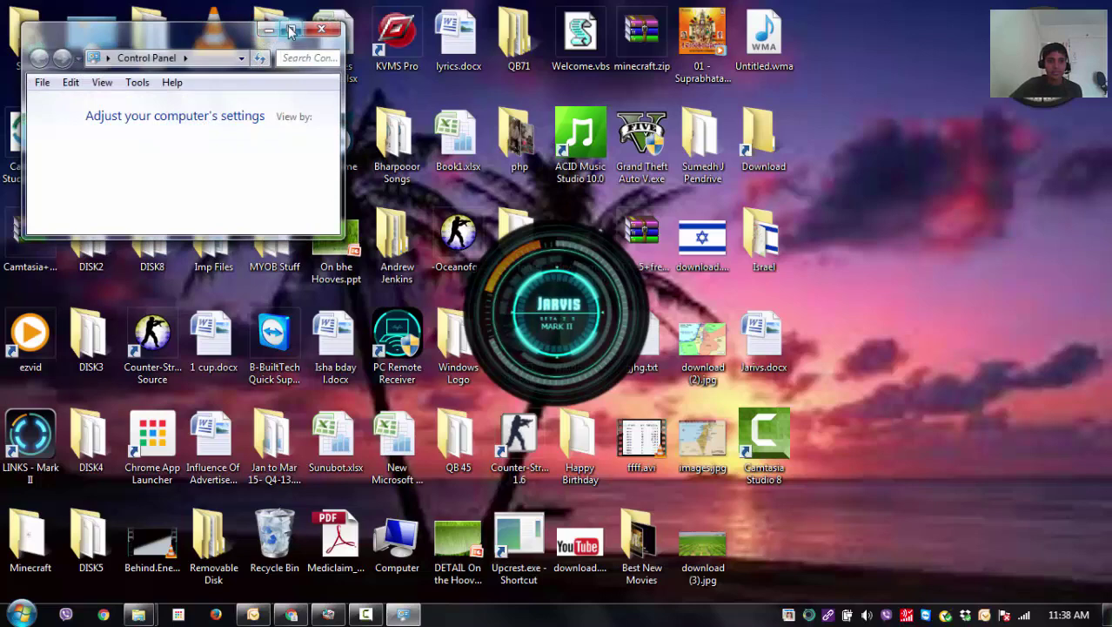
Maximize the Control Panel window to view its settings categories, and close it
{"action": "left_click", "coordinate": [291, 31]}
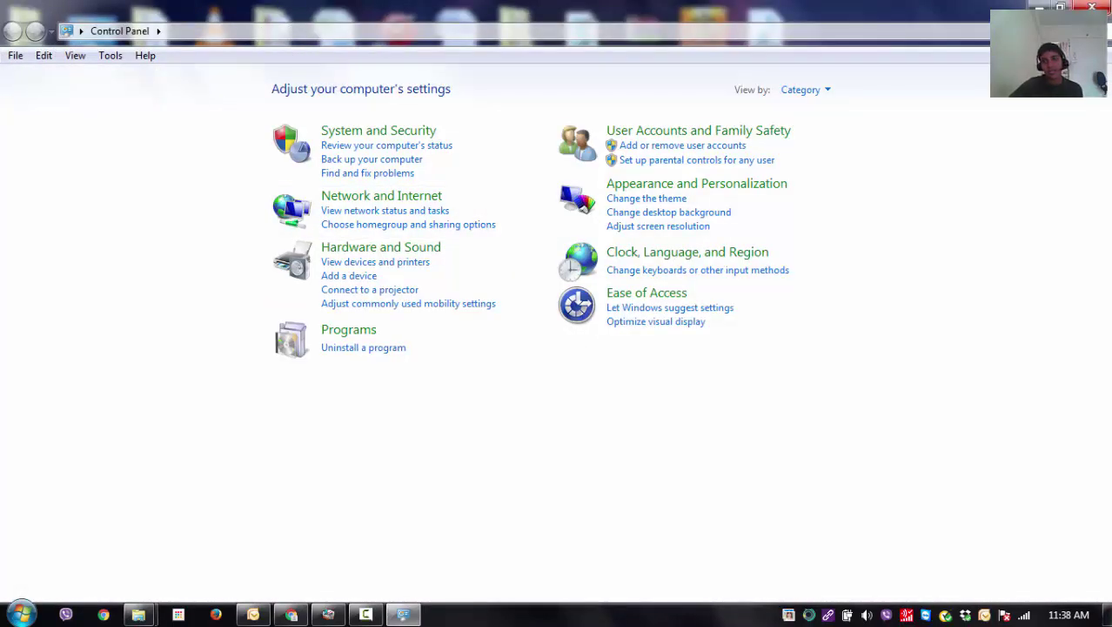
{"action": "left_click", "coordinate": [1096, 7]}
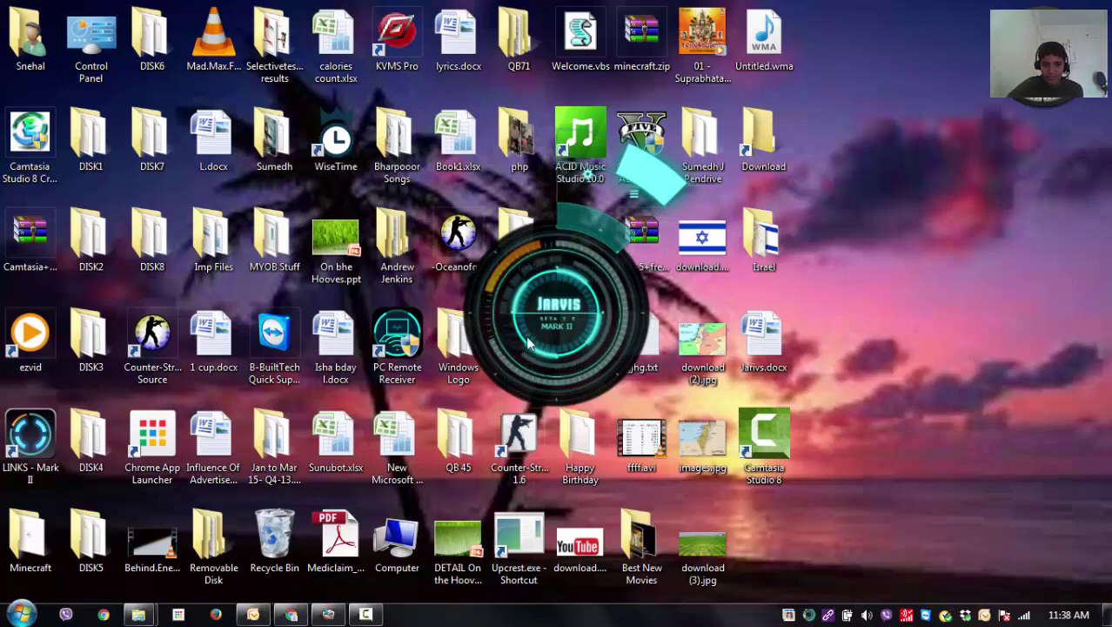
Open the Jarvis command system, retype the end of the "Close Jarvis" command in the default list, and finish editing
{"action": "left_click", "coordinate": [609, 314]}
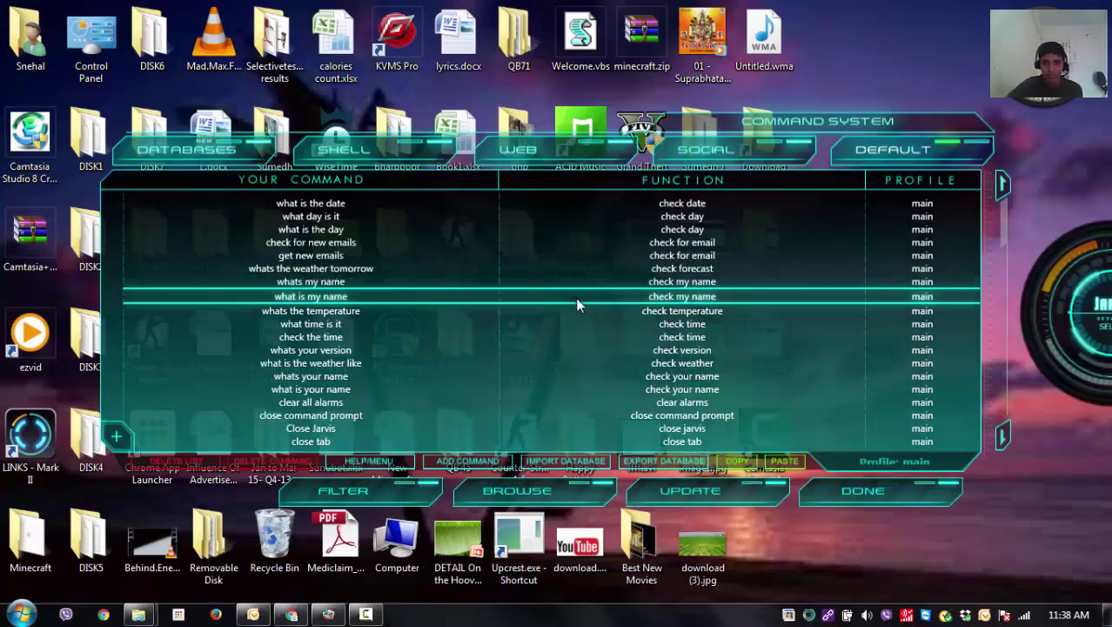
{"action": "scroll", "coordinate": [386, 260], "scroll_direction": "down", "scroll_amount": 2}
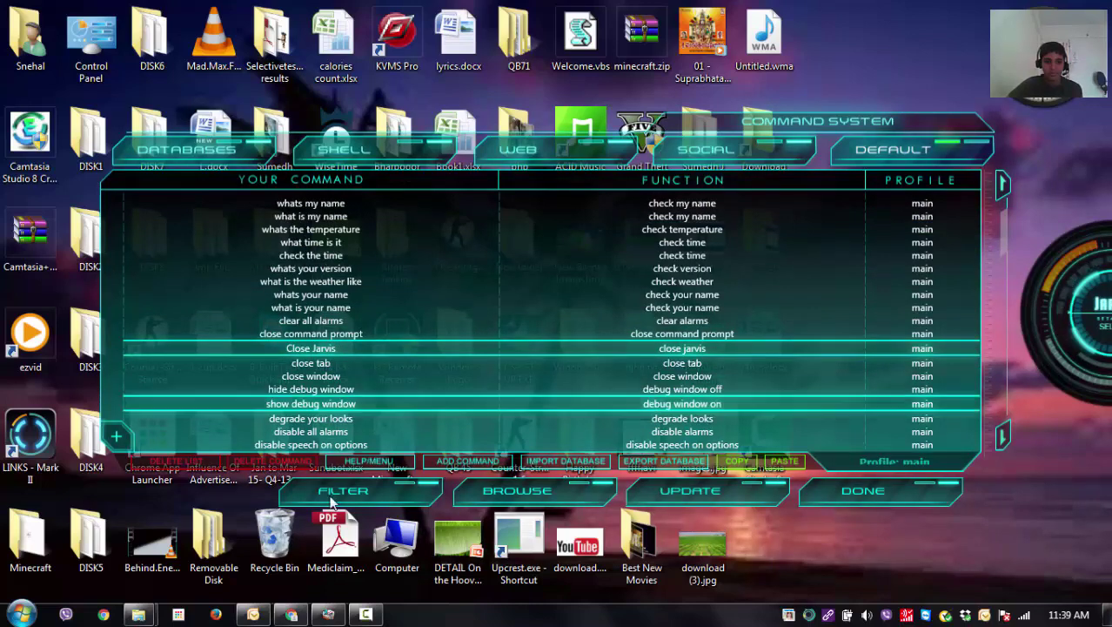
{"action": "left_click", "coordinate": [331, 349]}
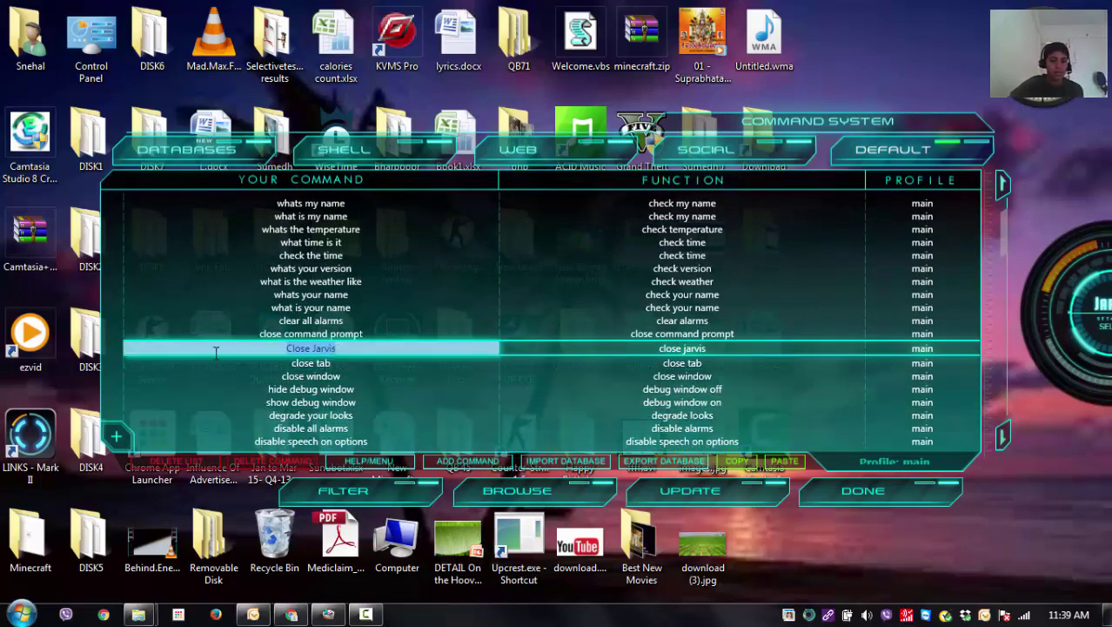
{"action": "key", "text": "BackSpace"}
{"action": "key", "text": "BackSpace"}
{"action": "key", "text": "BackSpace"}
{"action": "key", "text": "BackSpace"}
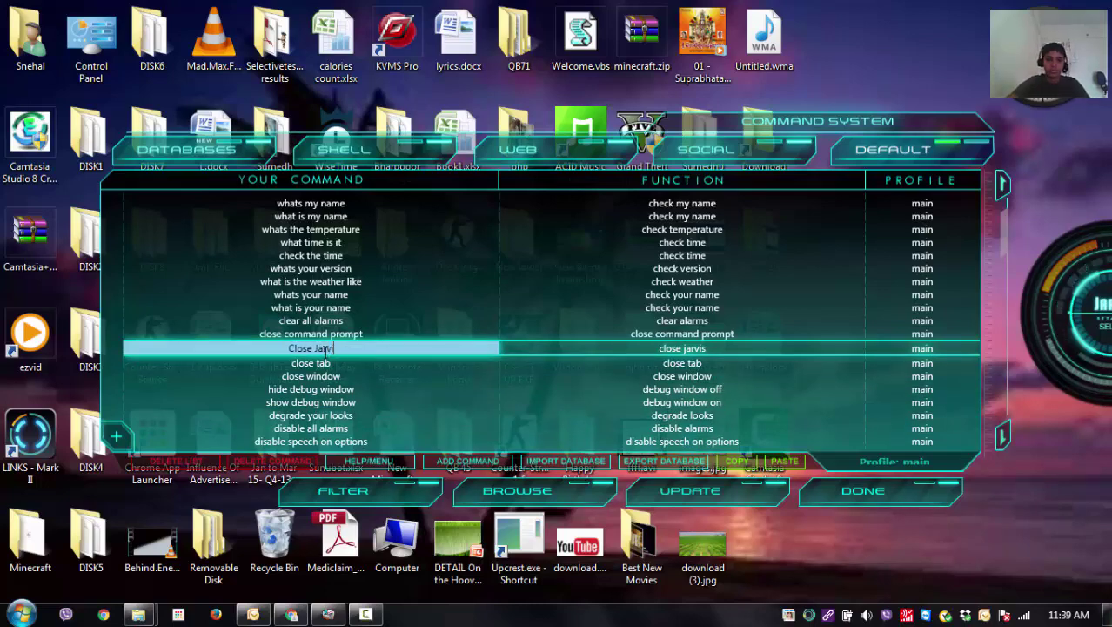
{"action": "type", "text": "rvis"}
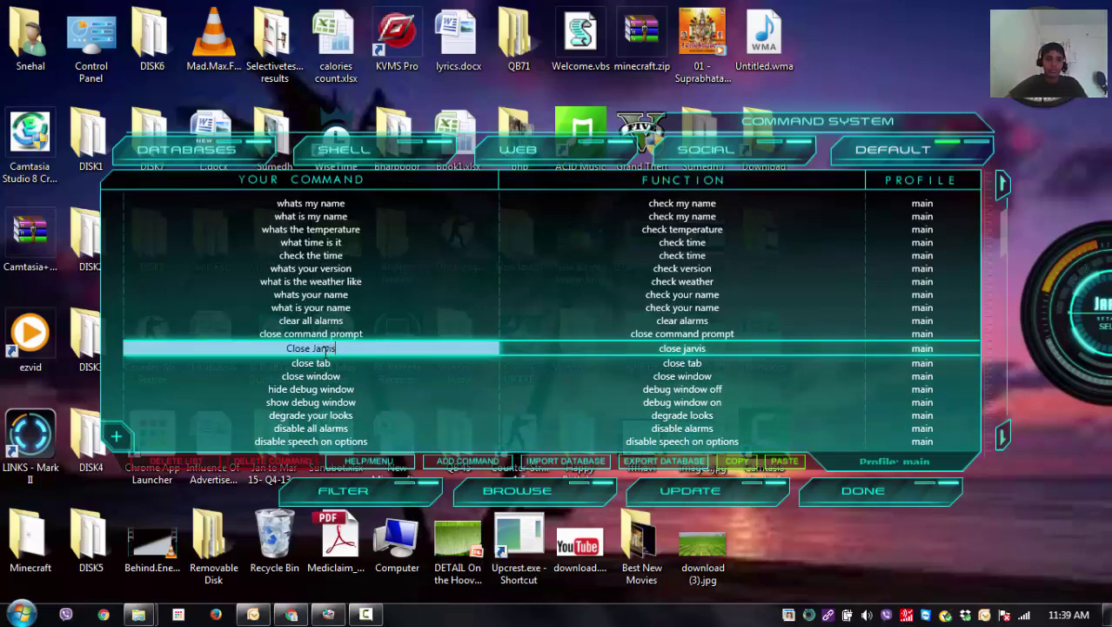
{"action": "left_click", "coordinate": [842, 493]}
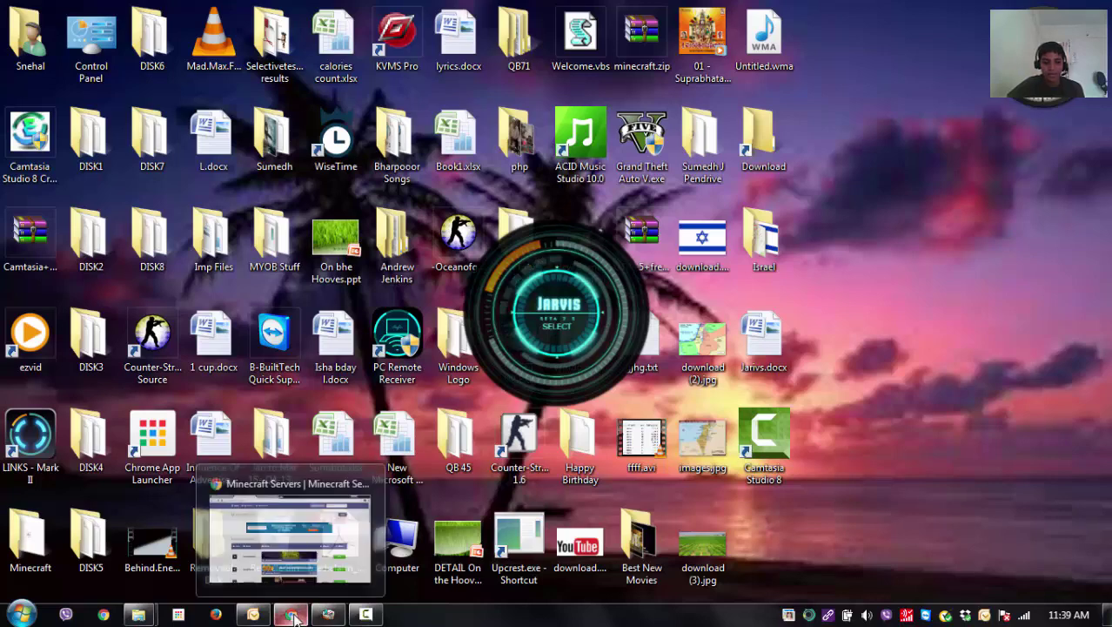
Accept relaunching Google Chrome and close the tabs of the open Minecraft servers window
{"action": "left_click", "coordinate": [103, 615]}
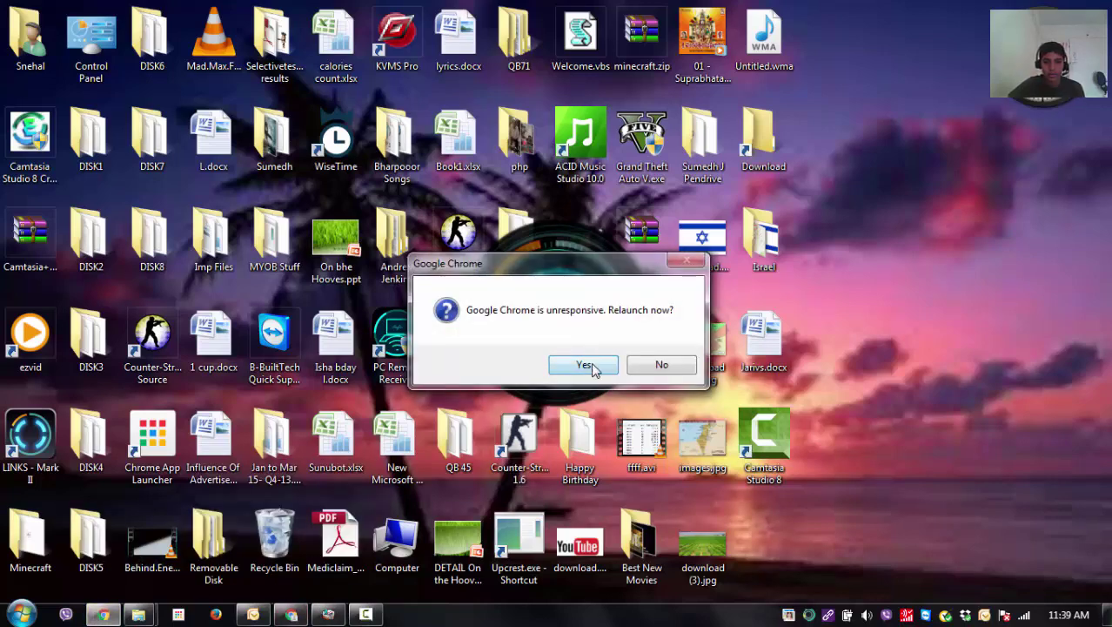
{"action": "left_click", "coordinate": [583, 364]}
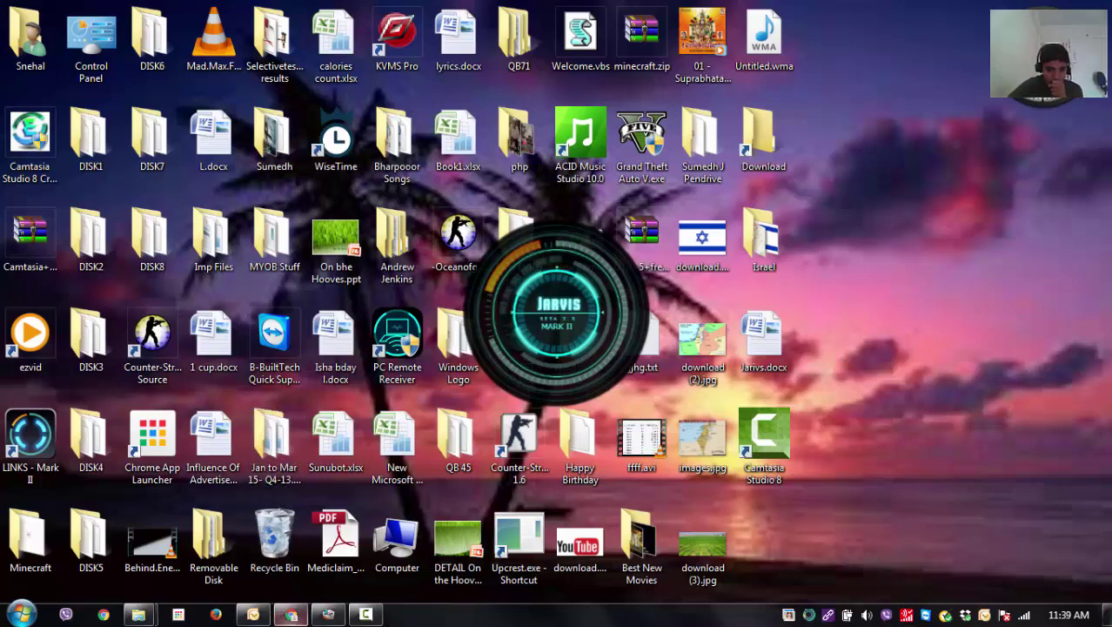
{"action": "left_click", "coordinate": [287, 606]}
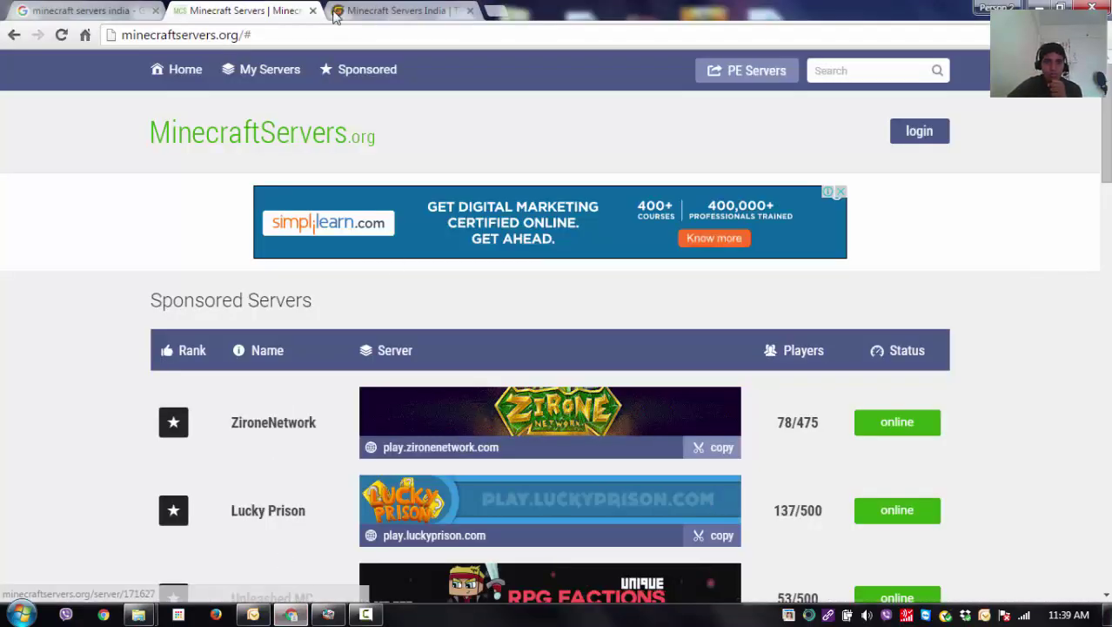
{"action": "left_click", "coordinate": [155, 10]}
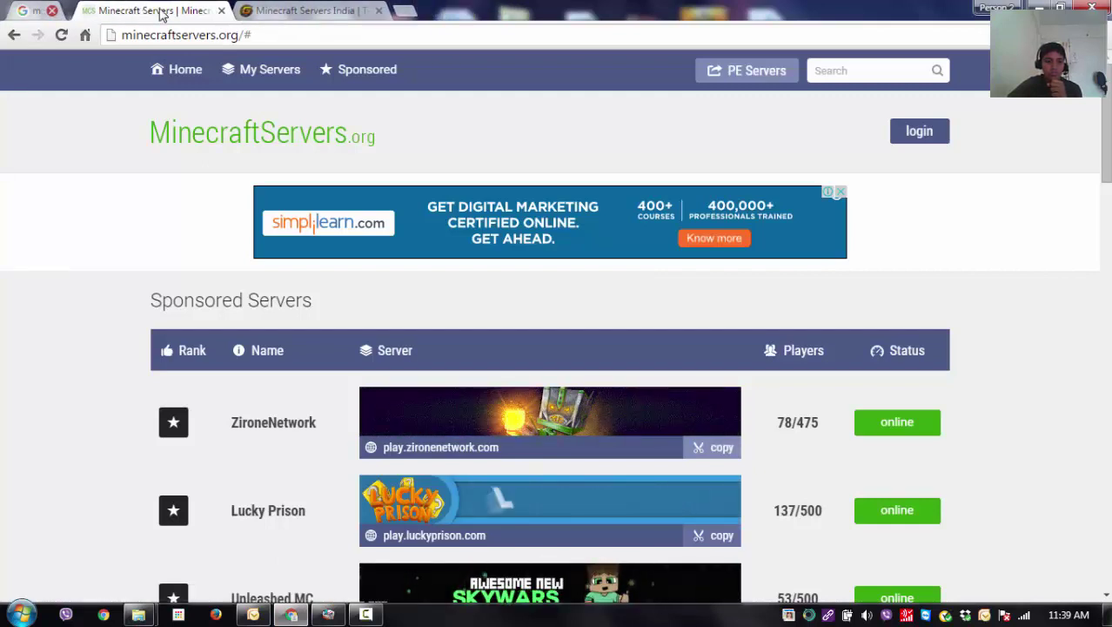
{"action": "left_click", "coordinate": [161, 11]}
{"action": "left_click", "coordinate": [163, 36]}
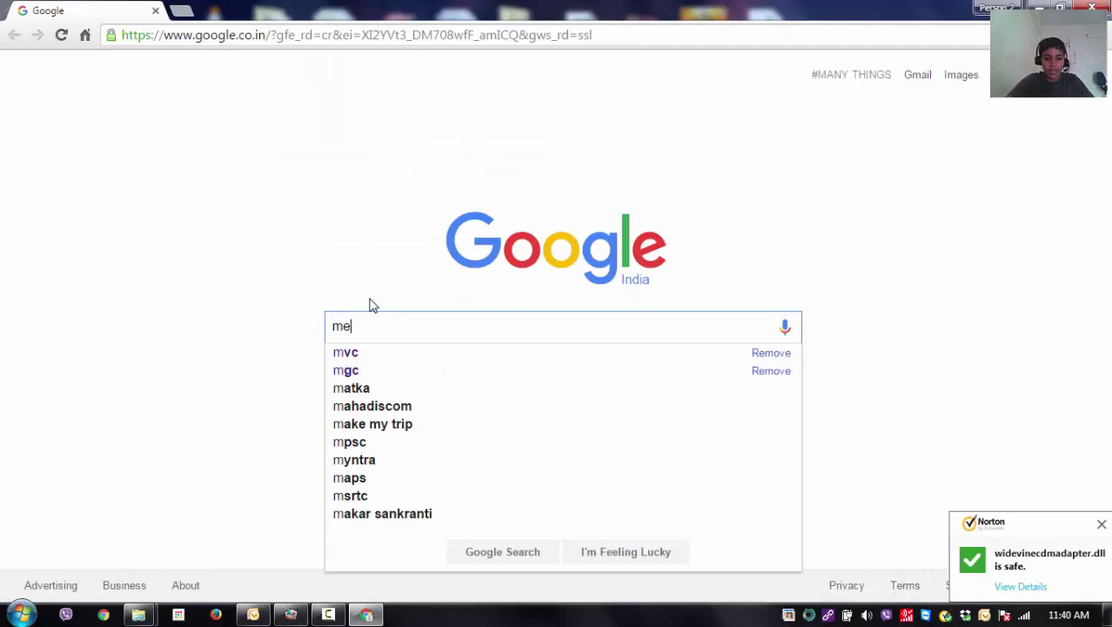
Search Google for "mega voice command" and open the mega-voice-command.com home page
{"action": "type", "text": "ega "}
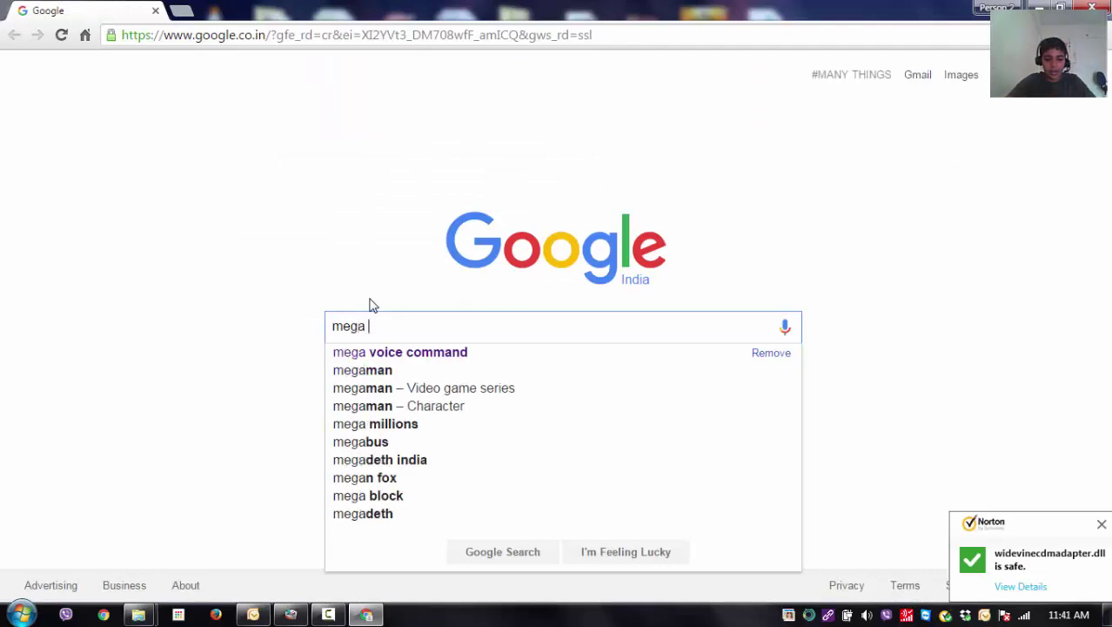
{"action": "type", "text": "voice command"}
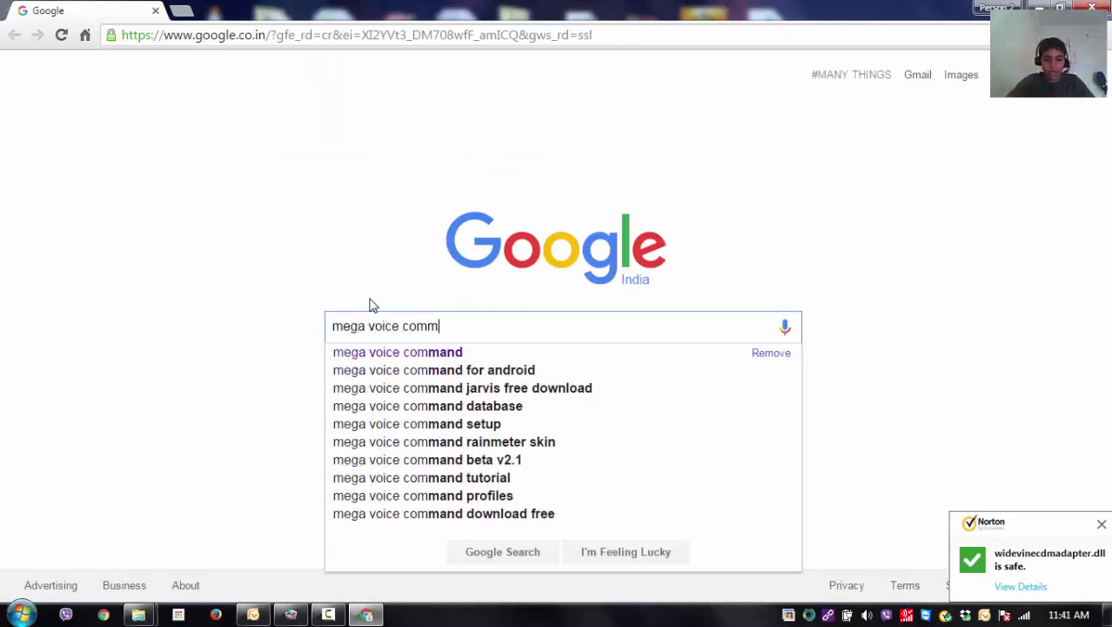
{"action": "left_click", "coordinate": [428, 353]}
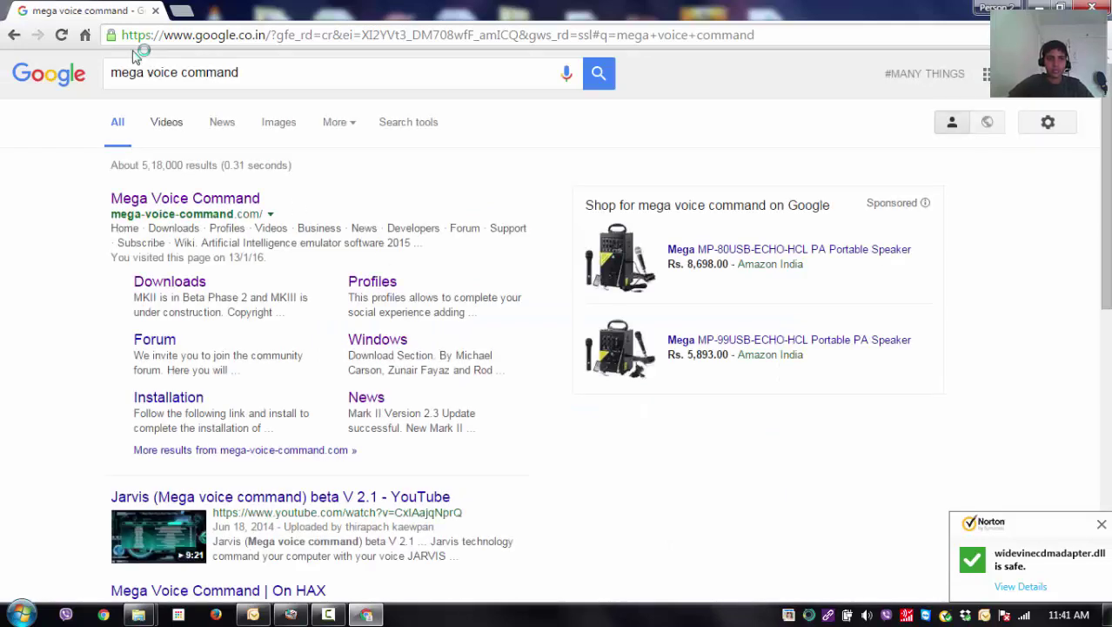
{"action": "left_click", "coordinate": [229, 199]}
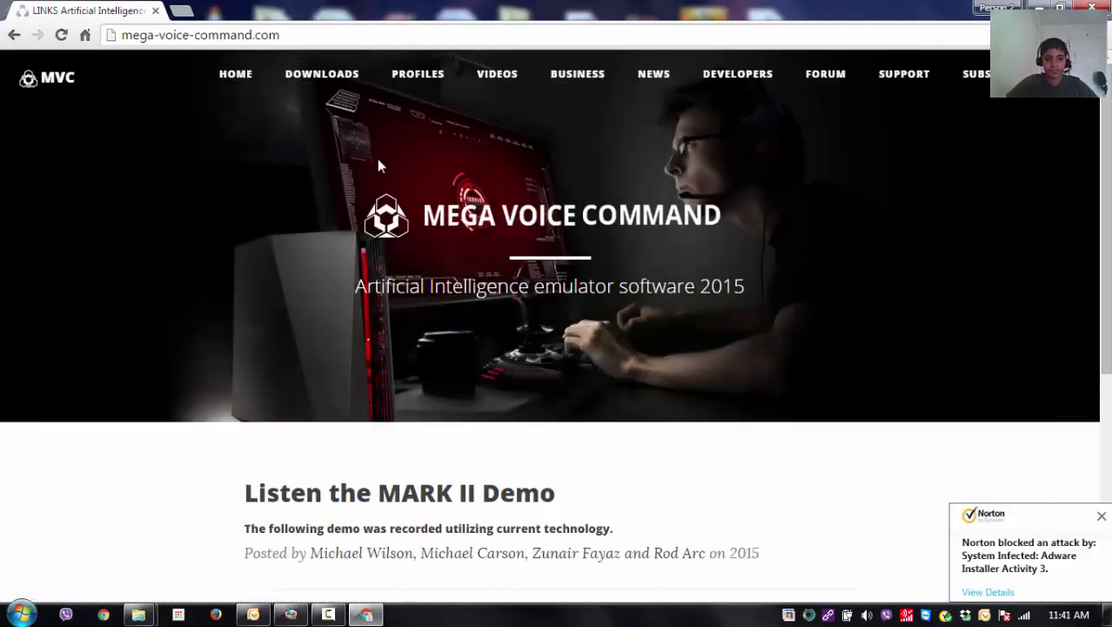
Go to the Mega Voice Command downloads page and choose the MKII version
{"action": "scroll", "coordinate": [377, 163], "scroll_direction": "down", "scroll_amount": 5}
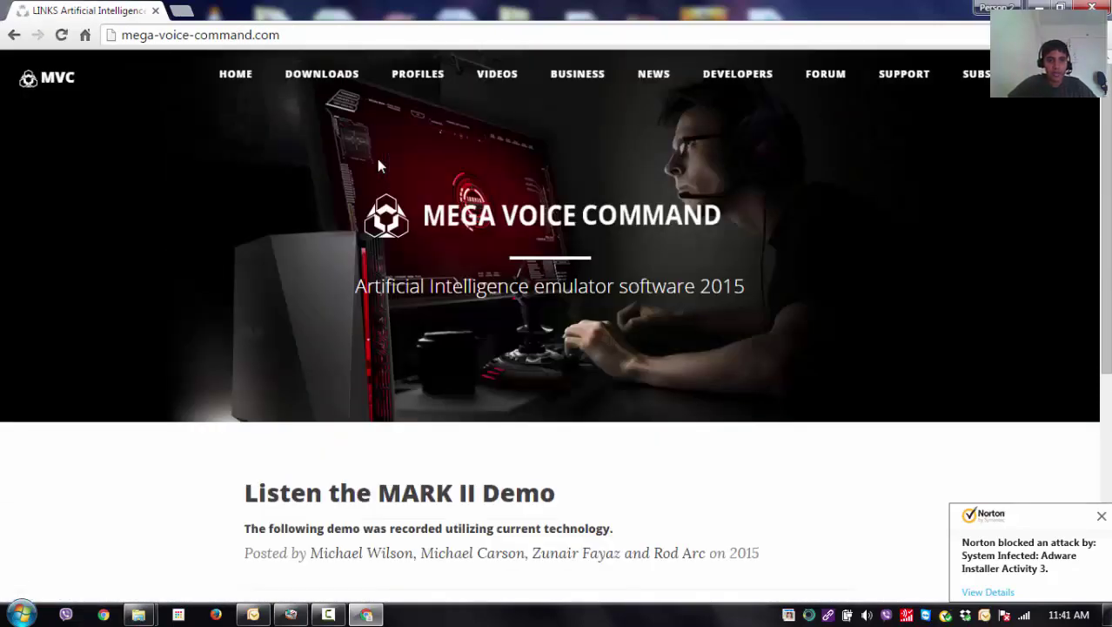
{"action": "left_click", "coordinate": [322, 74]}
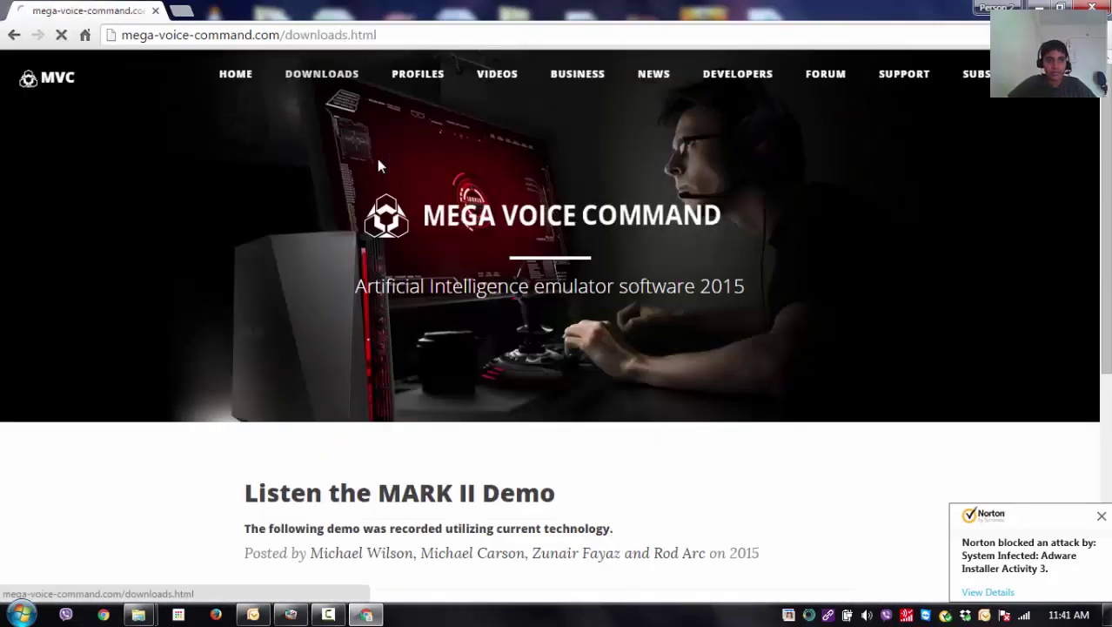
{"action": "scroll", "coordinate": [378, 165], "scroll_direction": "down", "scroll_amount": 1}
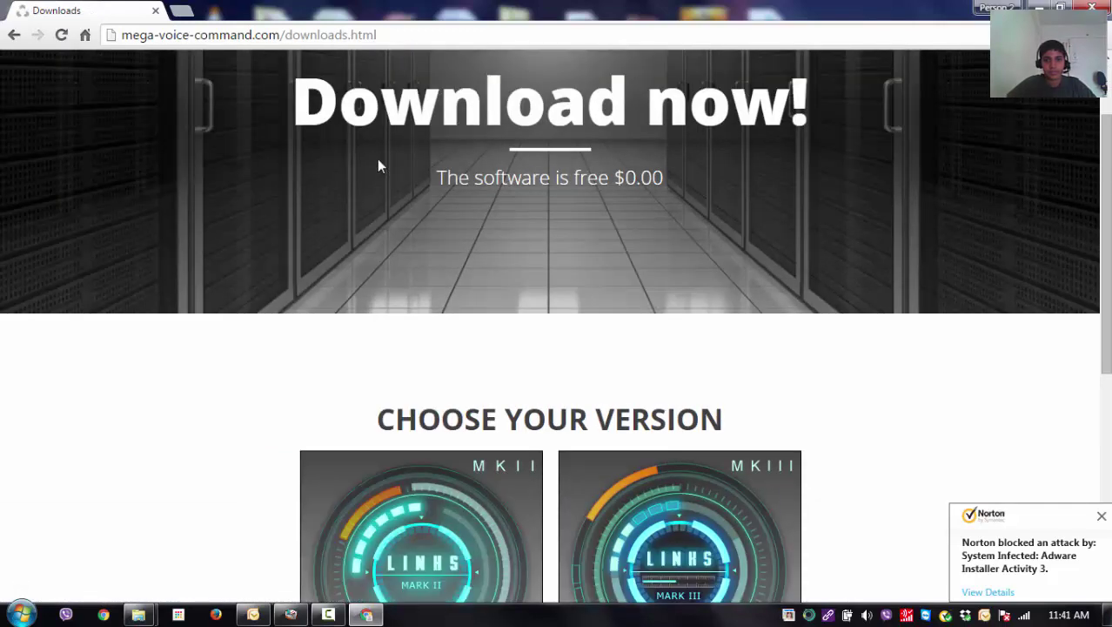
{"action": "scroll", "coordinate": [378, 165], "scroll_direction": "down", "scroll_amount": 2}
{"action": "scroll", "coordinate": [379, 166], "scroll_direction": "down", "scroll_amount": 2}
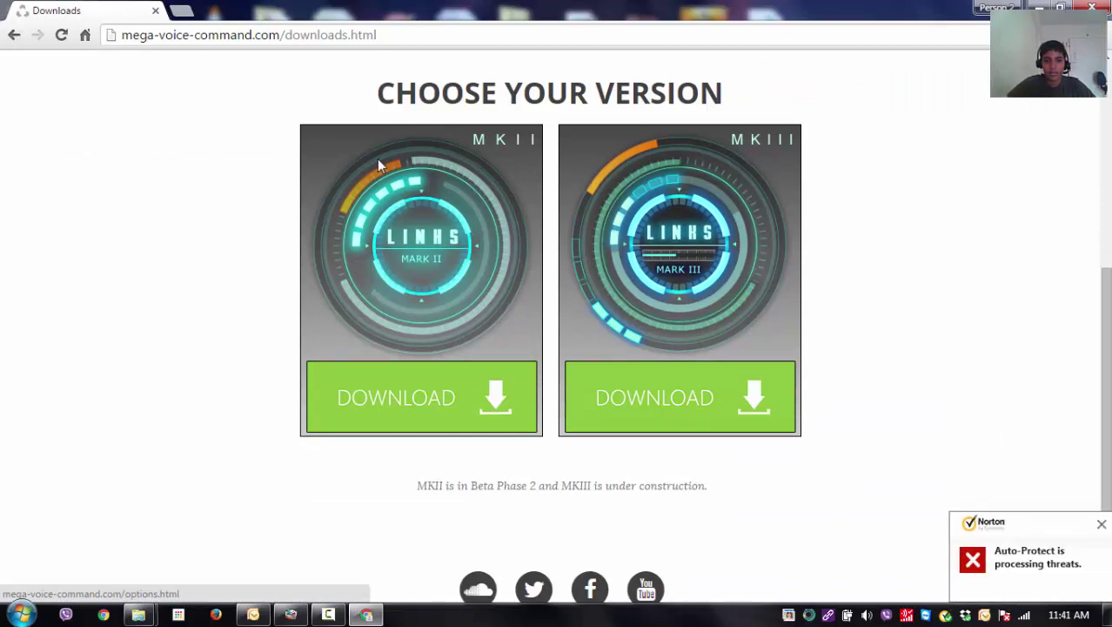
{"action": "left_click", "coordinate": [379, 165]}
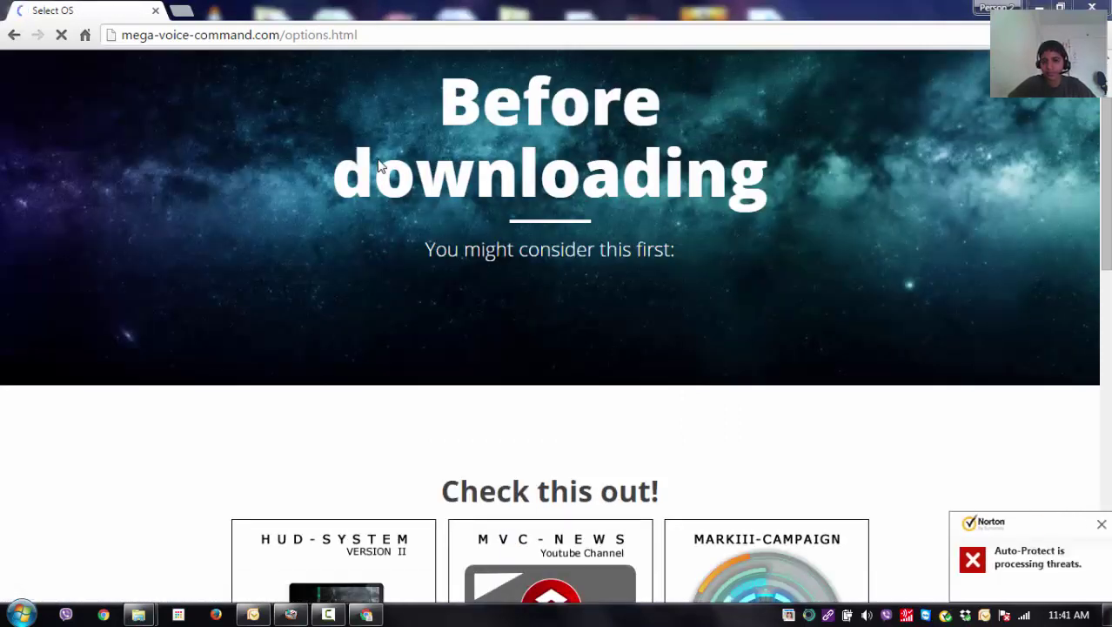
Choose Windows as the operating system for MKII and go to the download options on the LINKS MARK II page
{"action": "scroll", "coordinate": [378, 165], "scroll_direction": "down", "scroll_amount": 2}
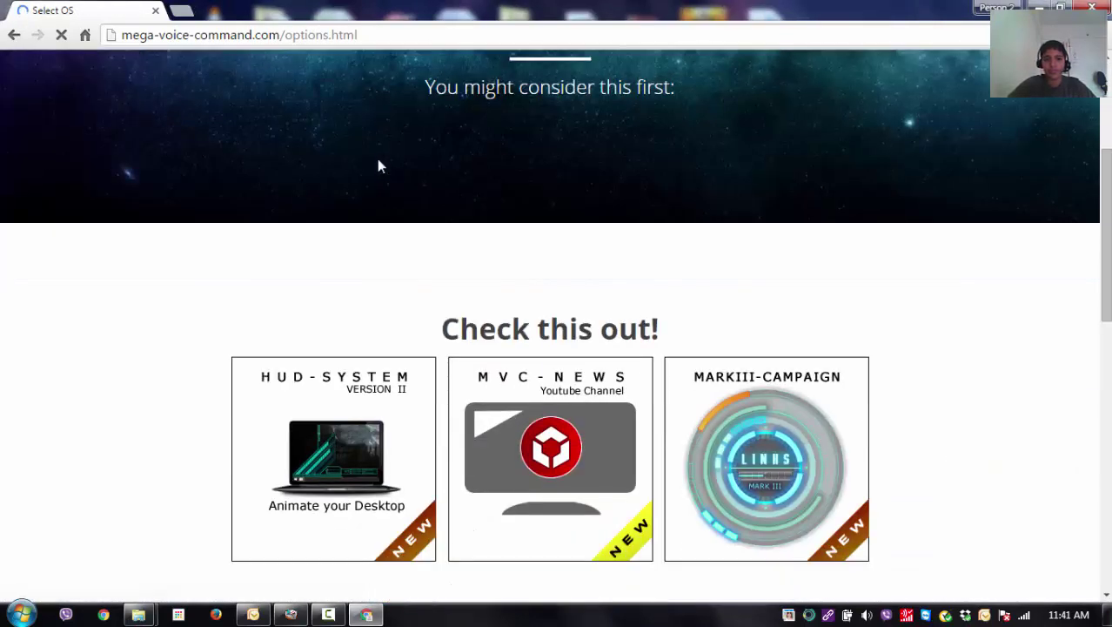
{"action": "scroll", "coordinate": [378, 166], "scroll_direction": "down", "scroll_amount": 4}
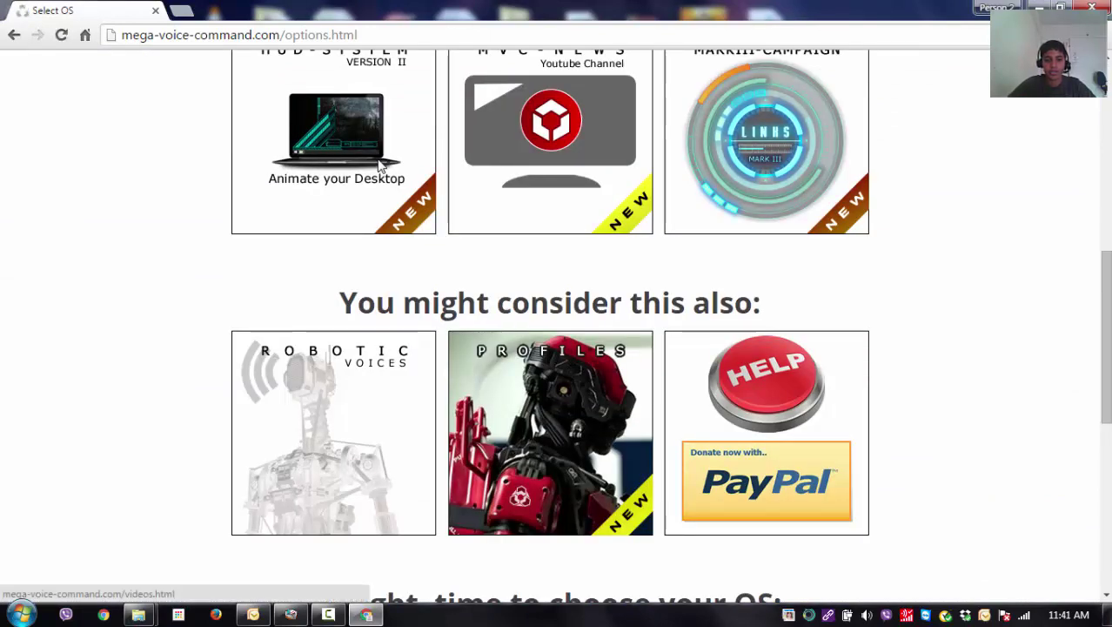
{"action": "scroll", "coordinate": [379, 165], "scroll_direction": "down", "scroll_amount": 1}
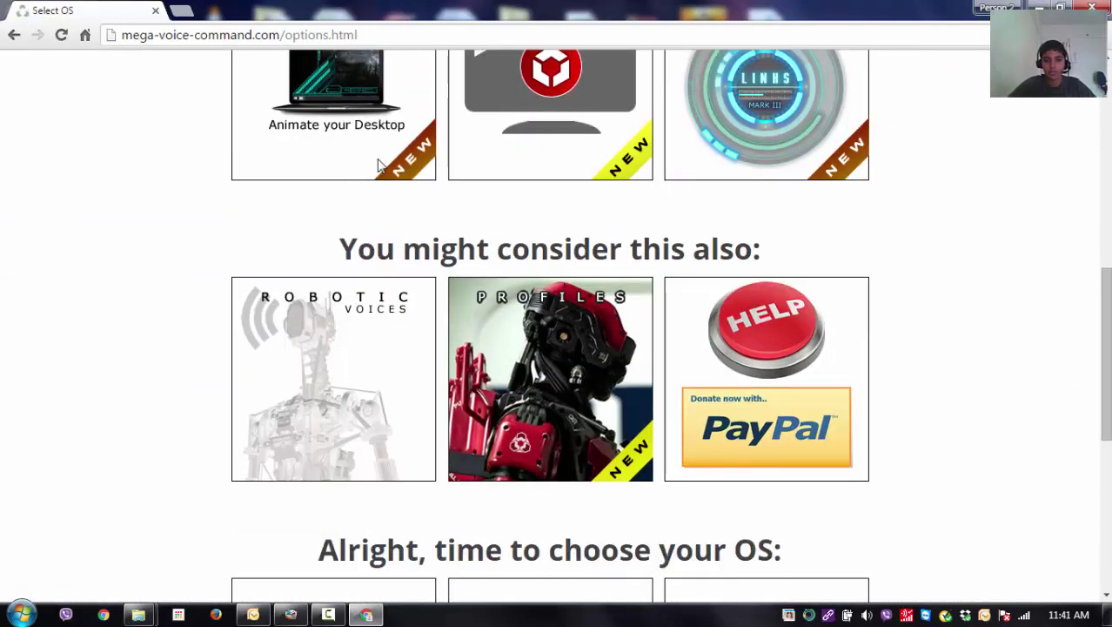
{"action": "scroll", "coordinate": [378, 166], "scroll_direction": "down", "scroll_amount": 3}
{"action": "scroll", "coordinate": [378, 166], "scroll_direction": "down", "scroll_amount": 3}
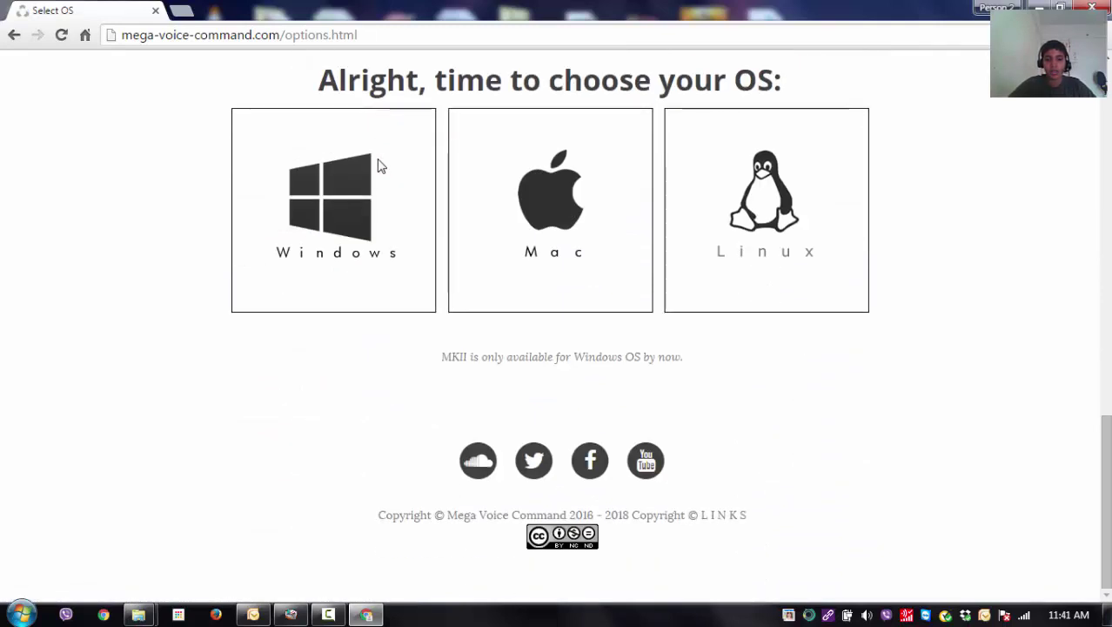
{"action": "scroll", "coordinate": [379, 165], "scroll_direction": "up", "scroll_amount": 1}
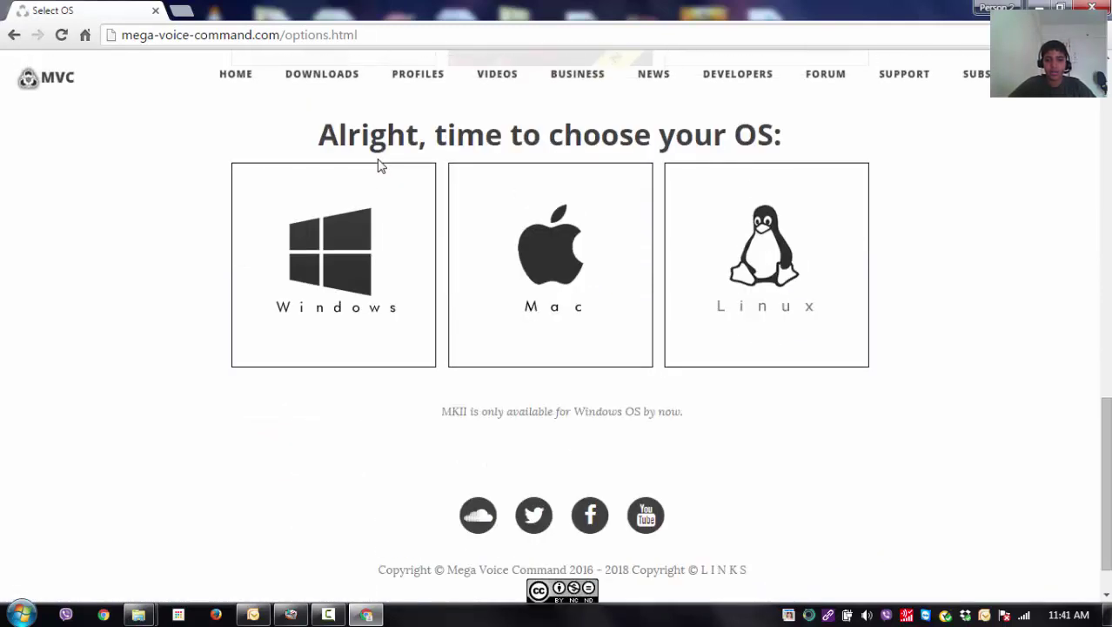
{"action": "mouse_move", "coordinate": [571, 412]}
{"action": "left_mouse_down"}
{"action": "mouse_move", "coordinate": [657, 412]}
{"action": "mouse_move", "coordinate": [572, 411]}
{"action": "left_mouse_up"}
{"action": "left_click", "coordinate": [380, 167]}
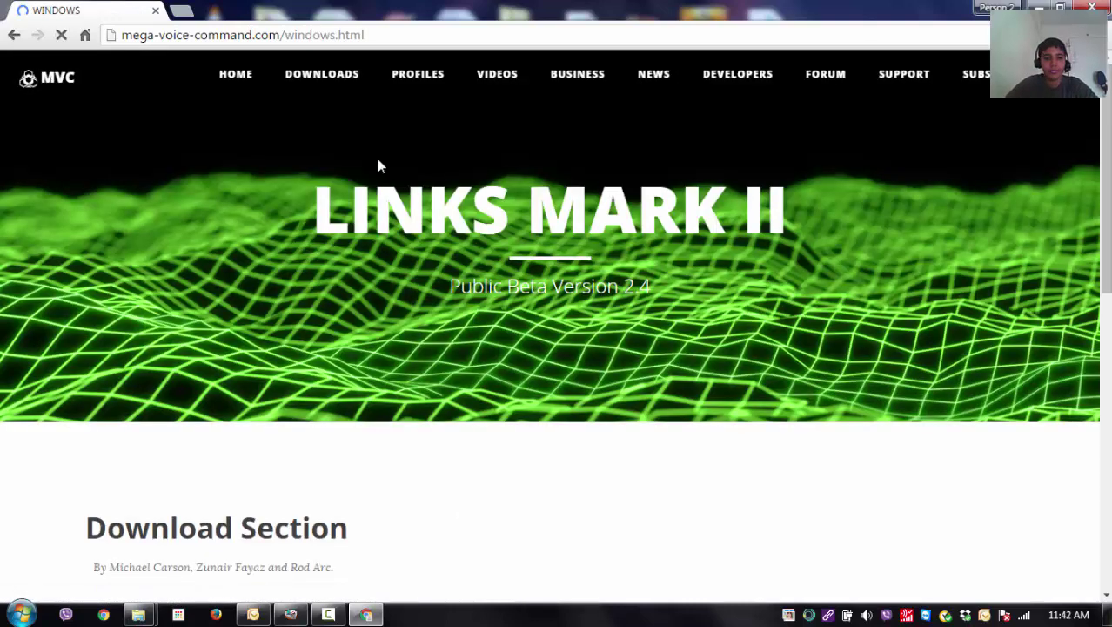
{"action": "scroll", "coordinate": [378, 165], "scroll_direction": "down", "scroll_amount": 1}
{"action": "scroll", "coordinate": [379, 164], "scroll_direction": "down", "scroll_amount": 5}
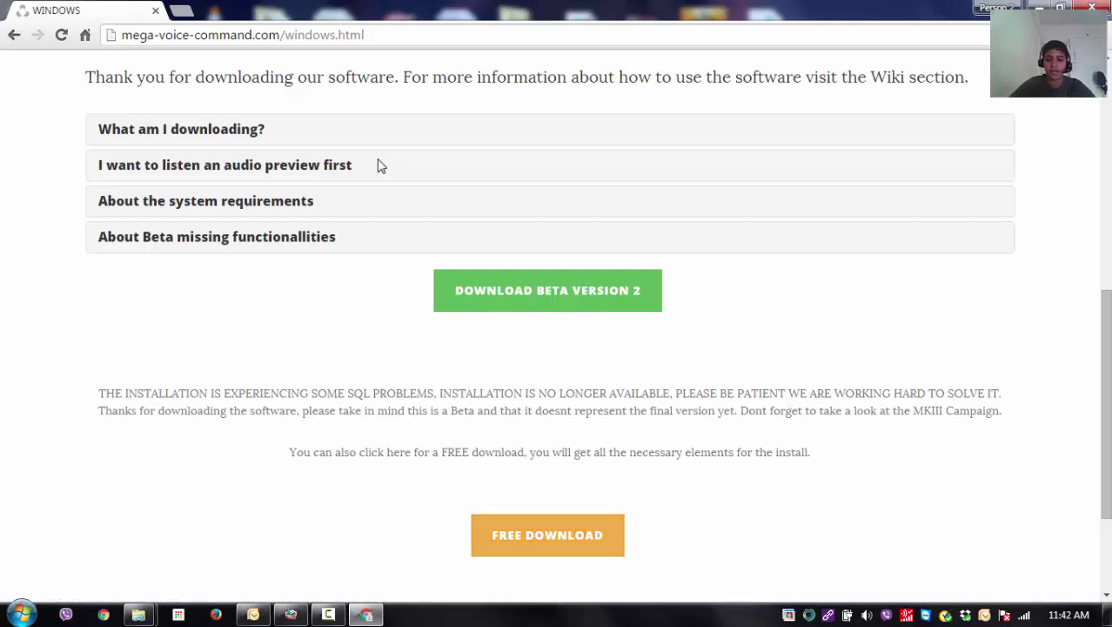
Close the Minecraft folder window and bring up the Downloads folder
{"action": "key", "text": "super+d"}
{"action": "key", "text": "super"}
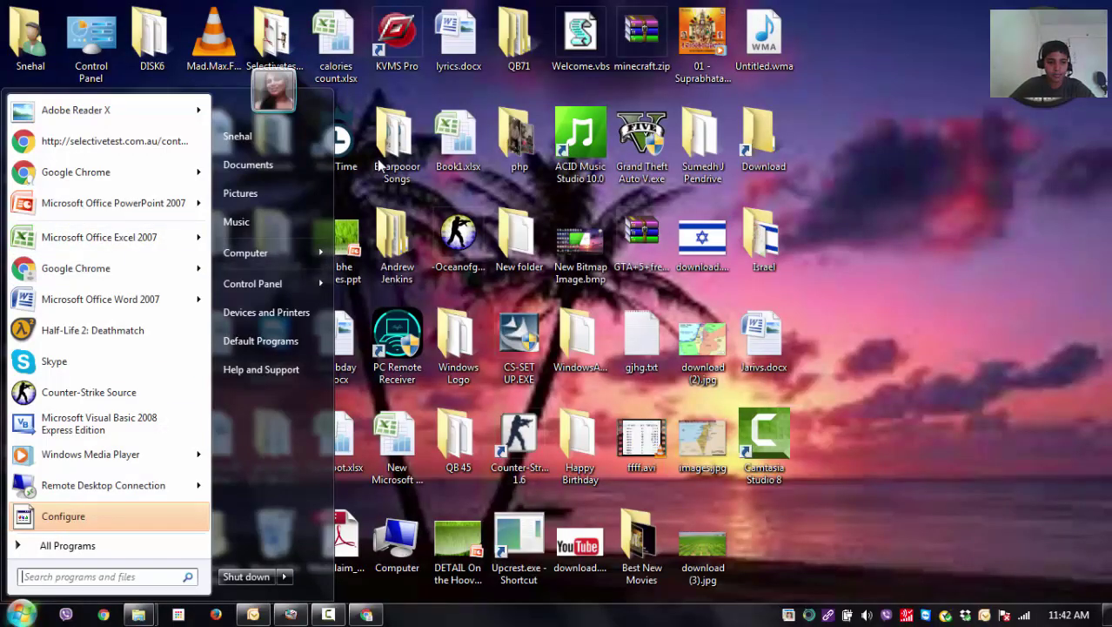
{"action": "key", "text": "super+3"}
{"action": "key", "text": "super+3"}
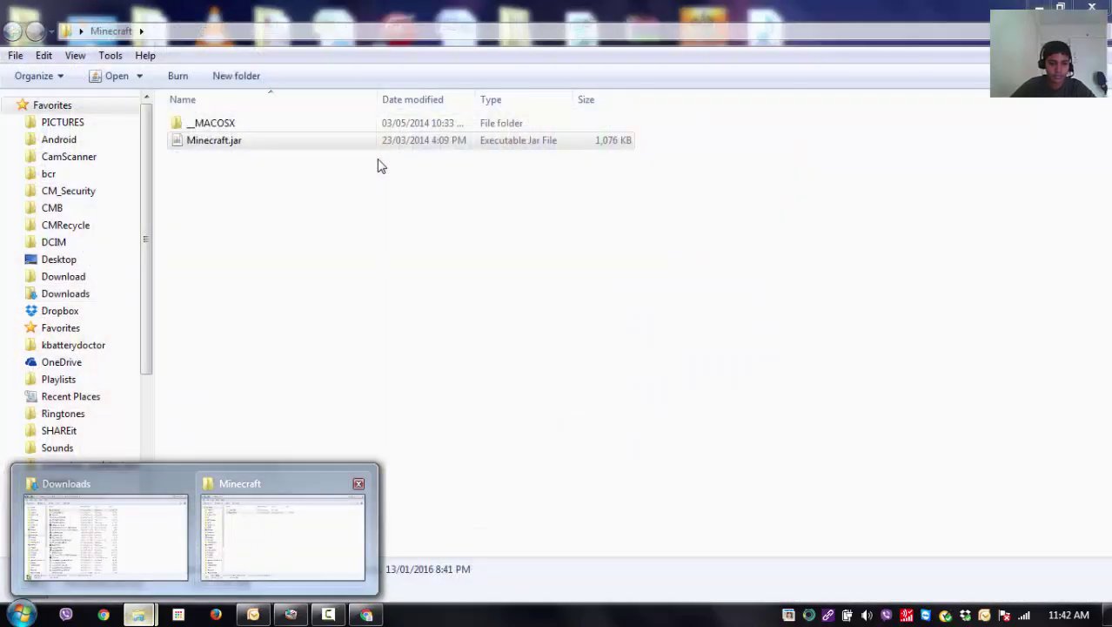
{"action": "key", "text": "alt+F4"}
{"action": "key", "text": "super+3"}
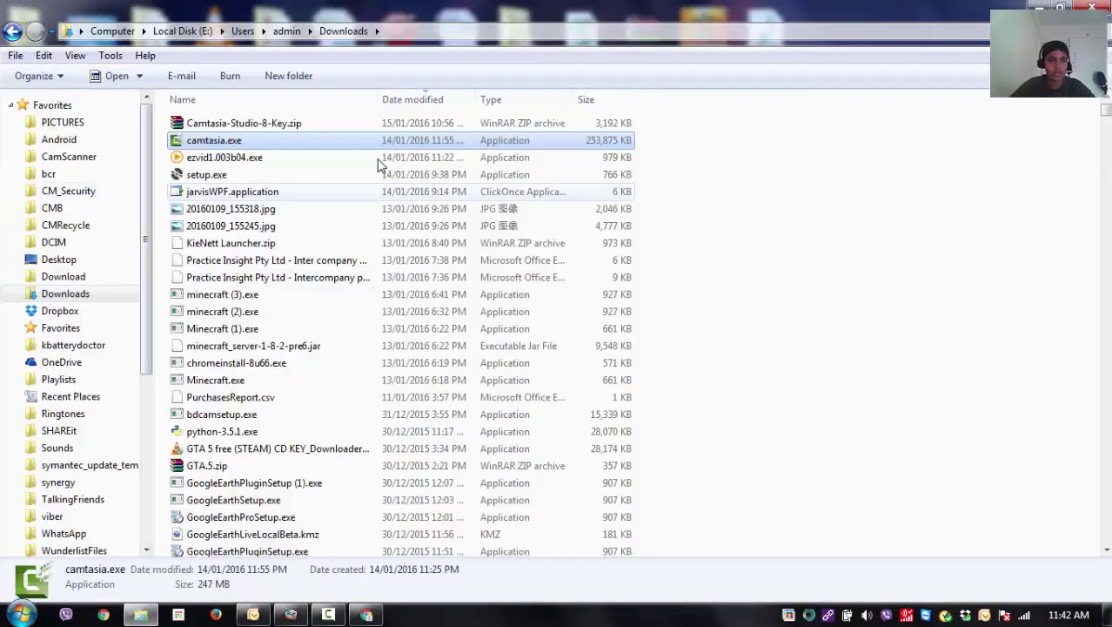
Point out setup.exe in the Downloads folder and return to the desktop
{"action": "key", "text": "Down"}
{"action": "key", "text": "Down"}
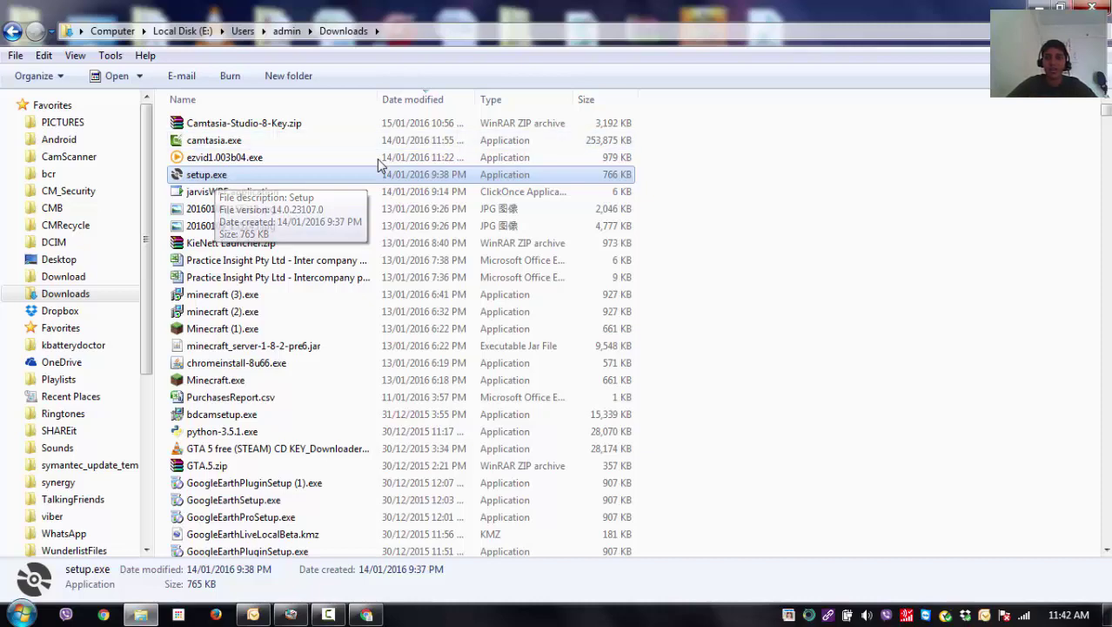
{"action": "key", "text": "super+d"}
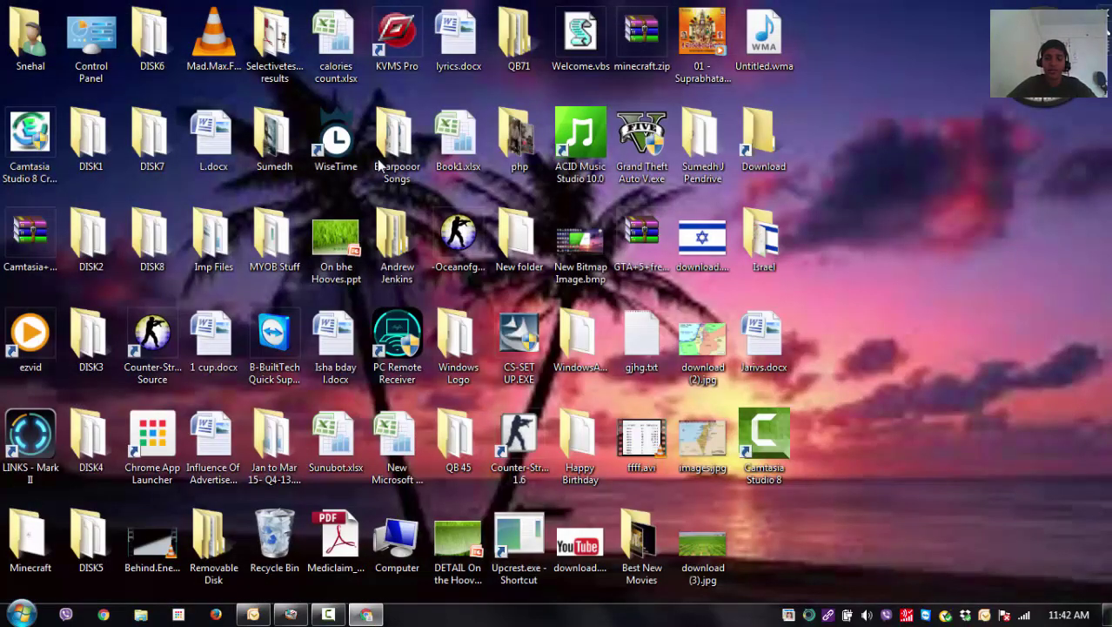